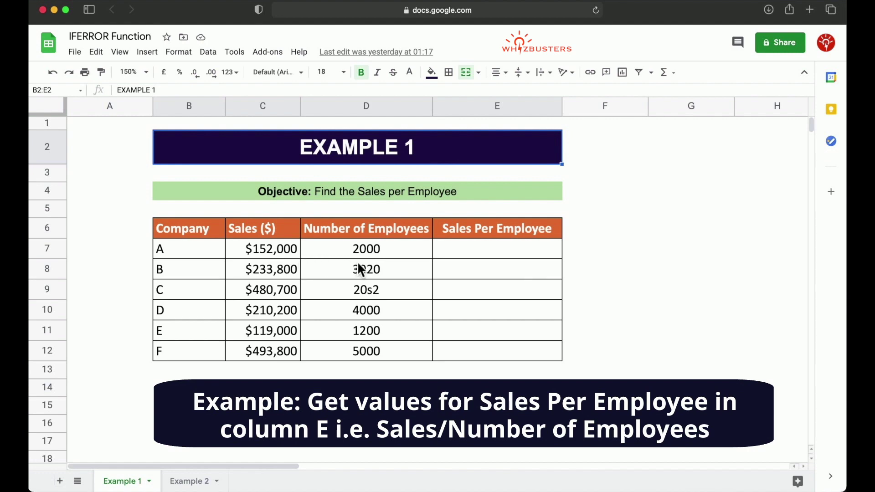
Enter =C7/D7 in E7 and auto-fill it down the Sales Per Employee column
left_click(473, 257)
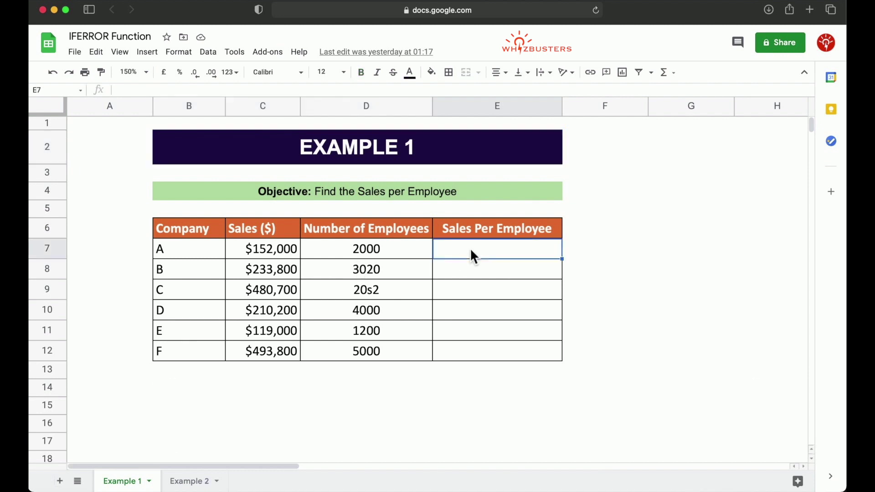
type("=")
left_click(266, 257)
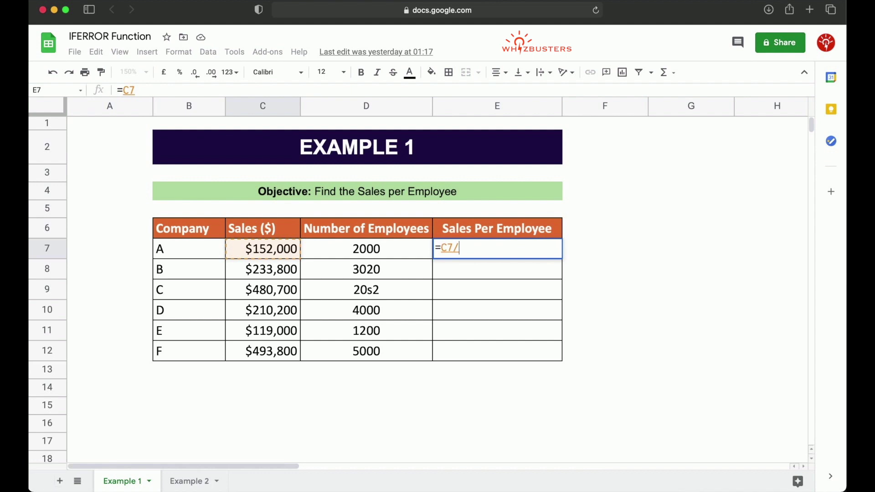
type("/")
left_click(377, 255)
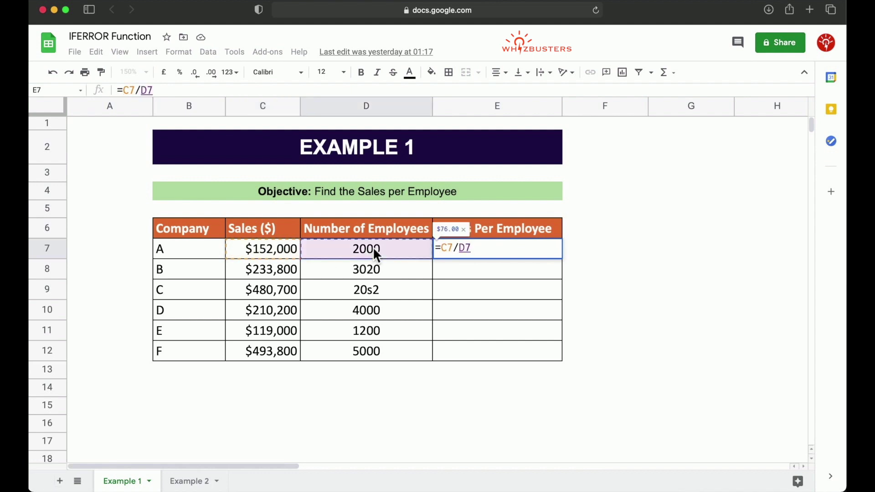
key("Return")
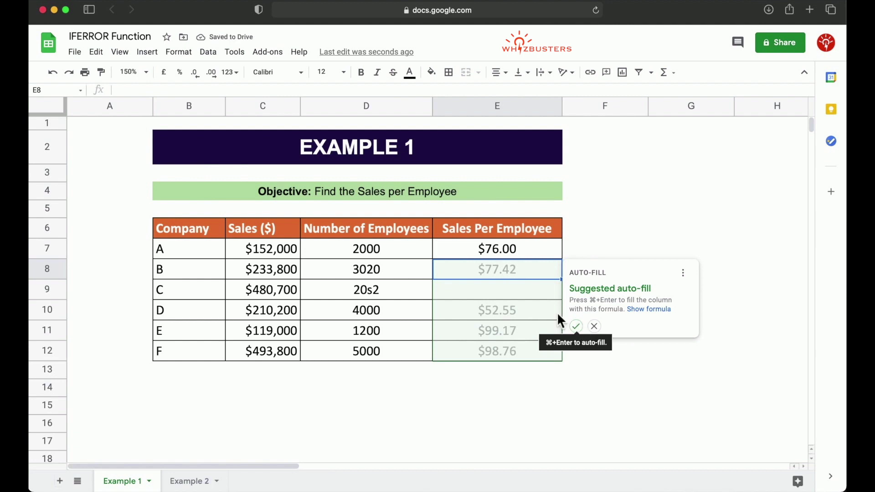
left_click(576, 326)
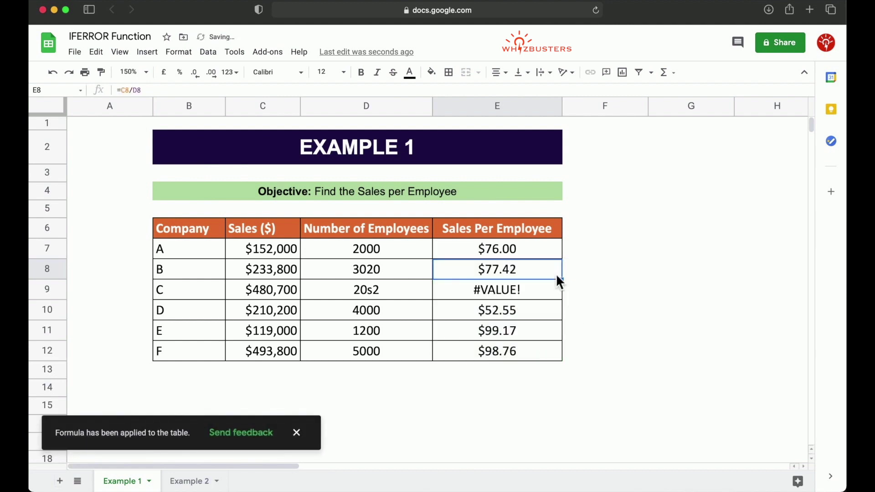
left_click(556, 254)
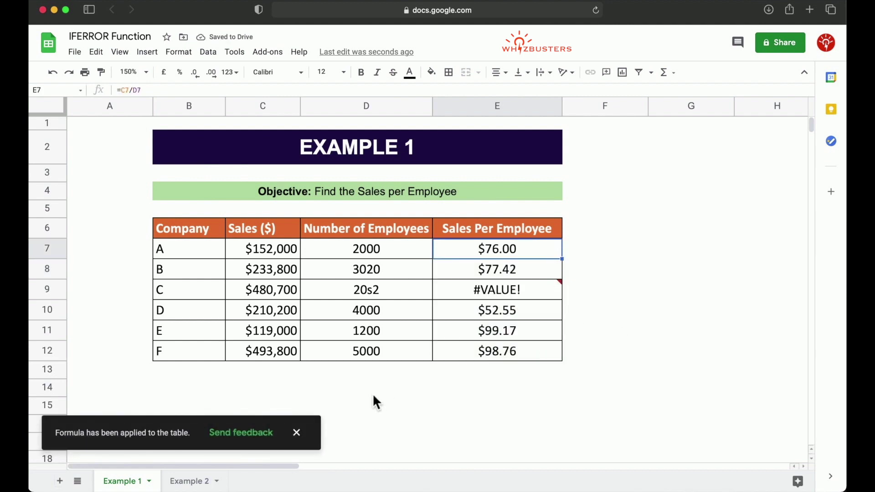
left_click(297, 433)
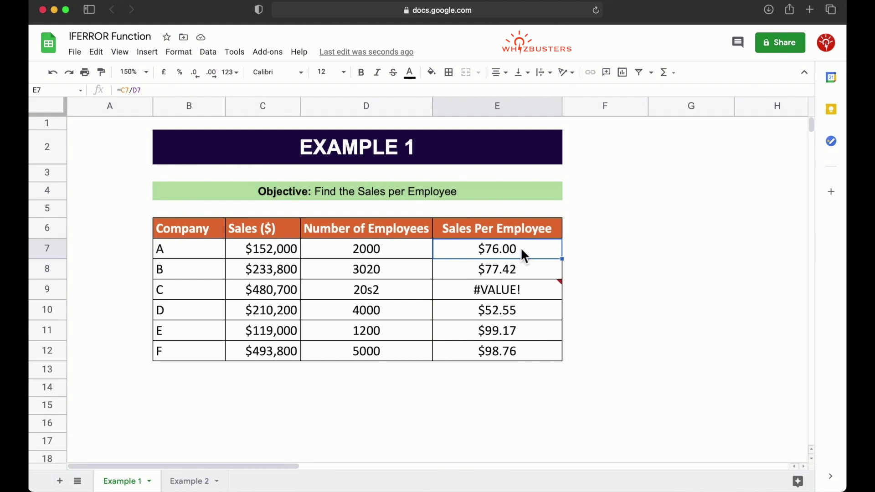
Show the #VALUE! error tooltip on E9, caused by company C's 20s2 employee entry
mouse_move(508, 295)
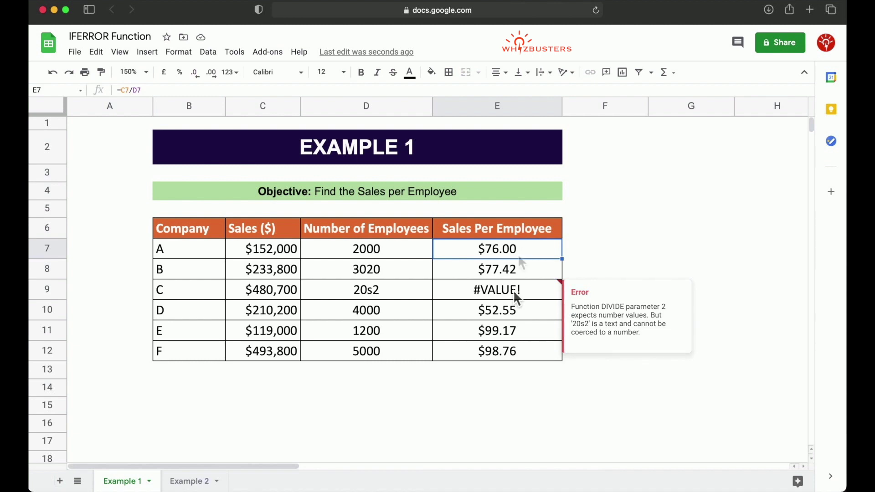
Rewrite E7 as =iferror(C7/D7,""), which still shows $76.00
type("=if")
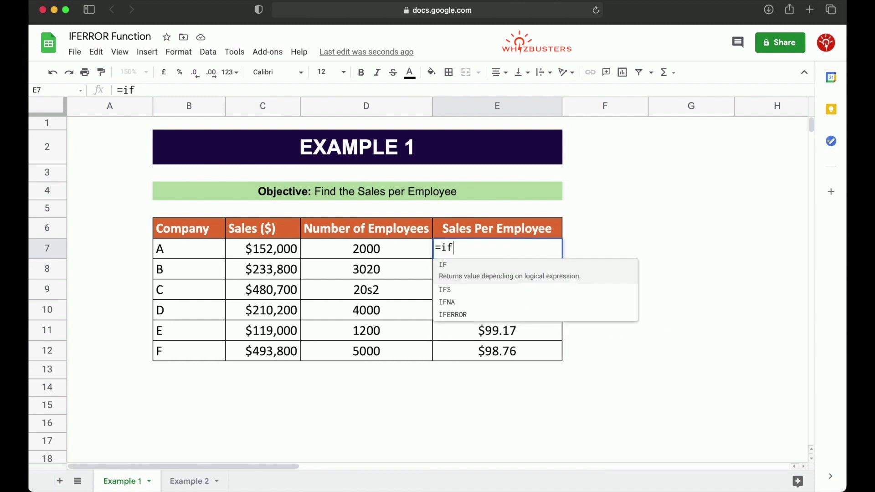
type("error(")
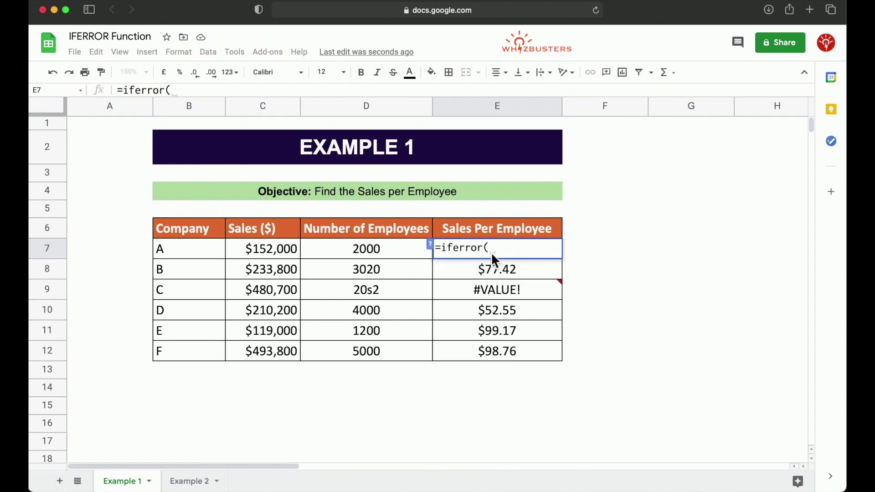
left_click(430, 245)
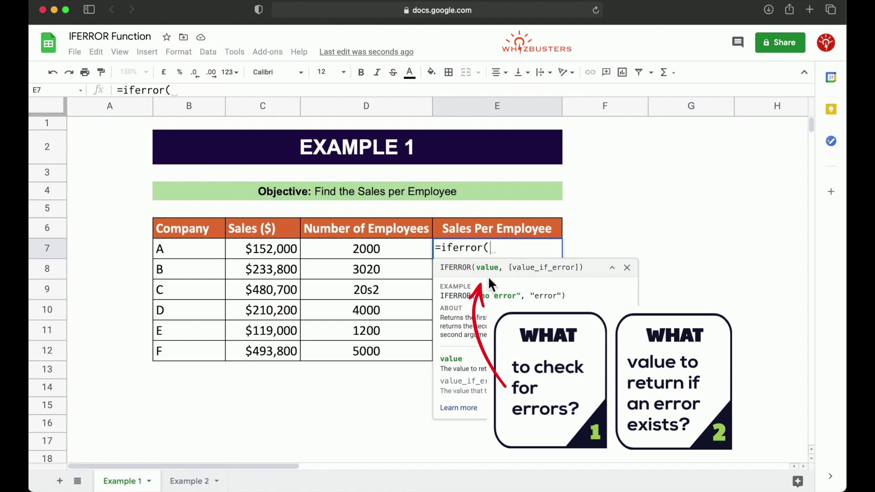
left_click(283, 254)
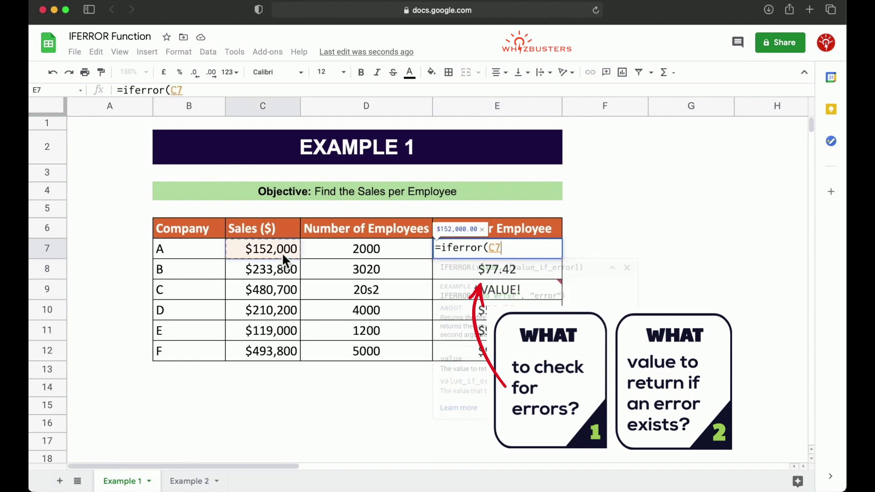
type("/")
left_click(355, 256)
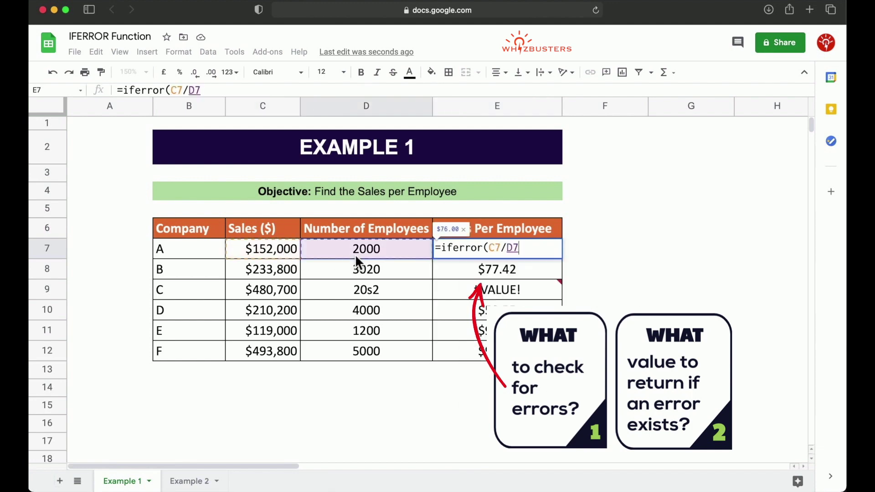
type(",")
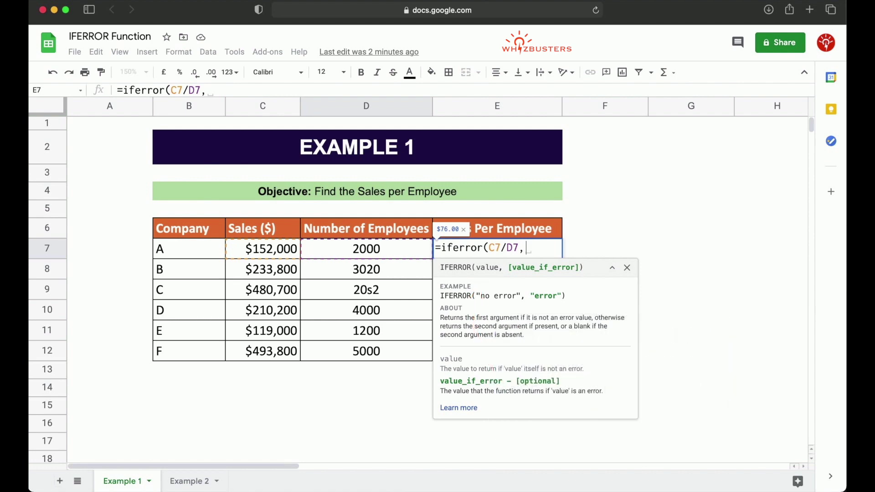
type("\"\"")
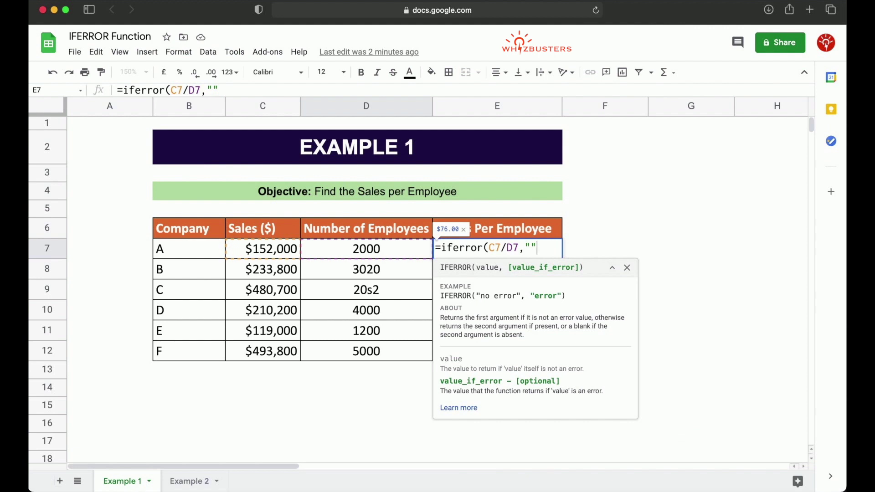
type(")")
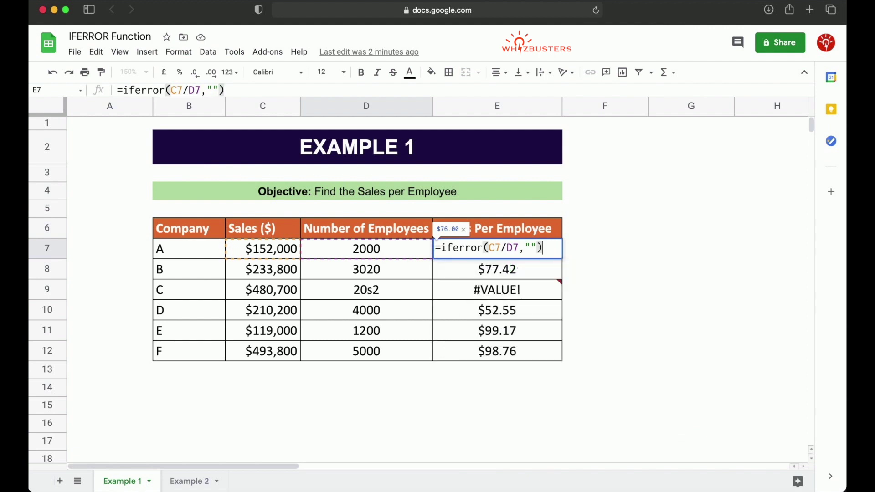
key("Return")
Fill E7's IFERROR formula down to E12, leaving company C's cell blank
left_click(548, 253)
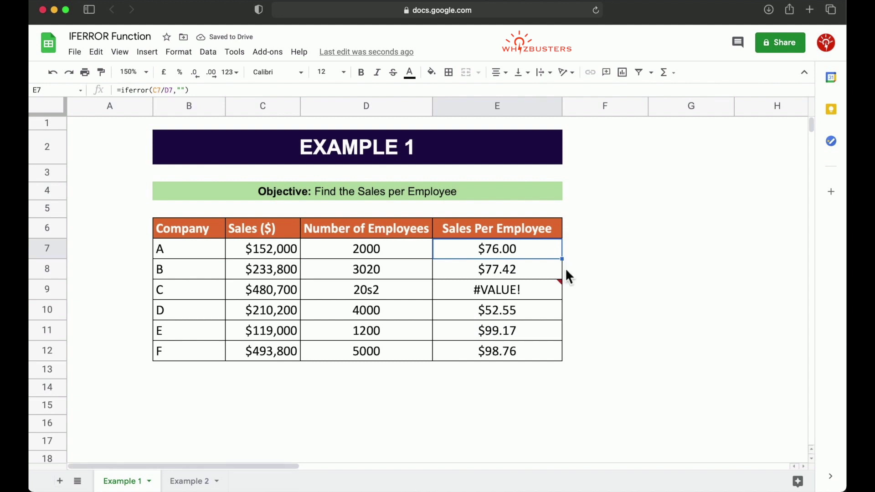
left_click_drag(563, 323, 562, 358)
left_click(514, 294)
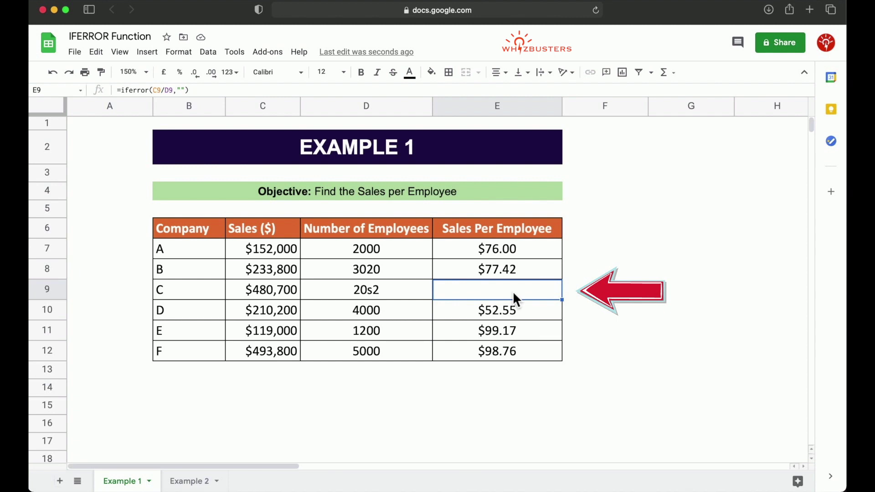
Set E7's IFERROR fallback to "Not found" and fill it down to E12
left_click(523, 258)
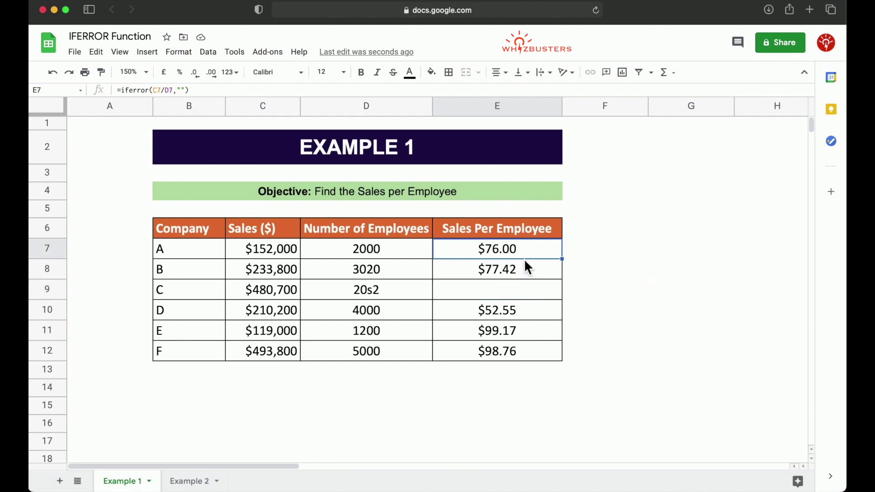
left_click(183, 91)
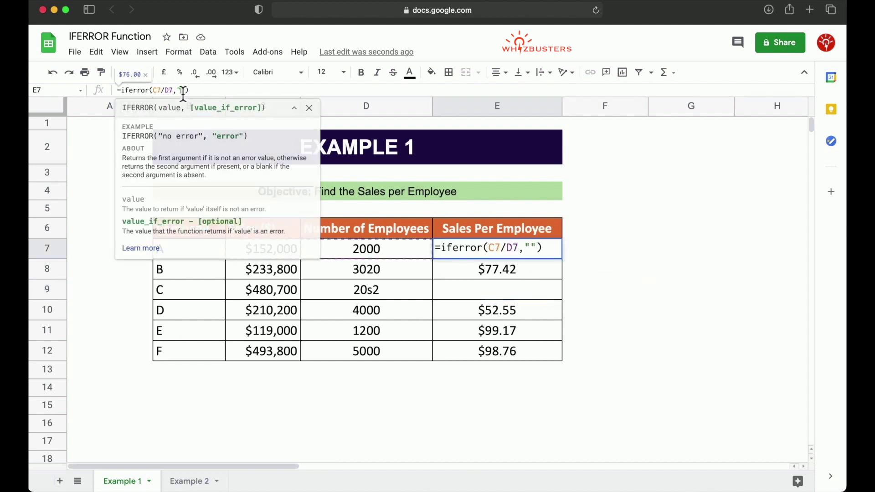
type("Not found")
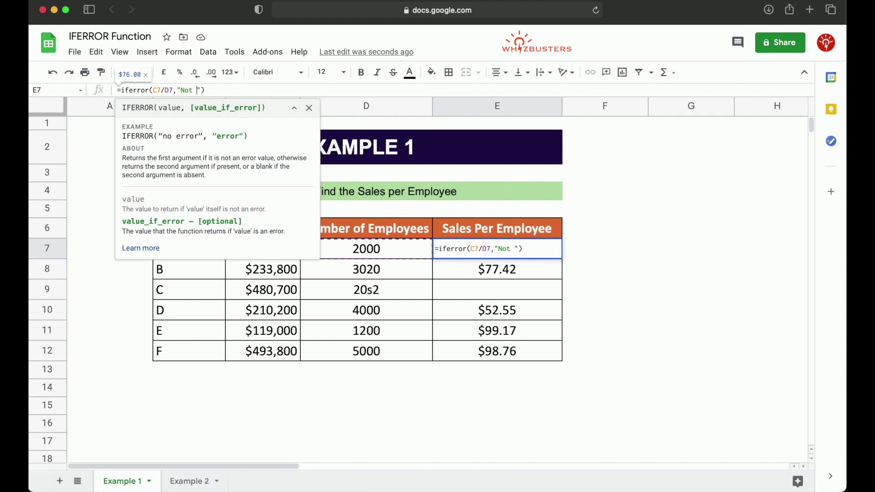
key("Return")
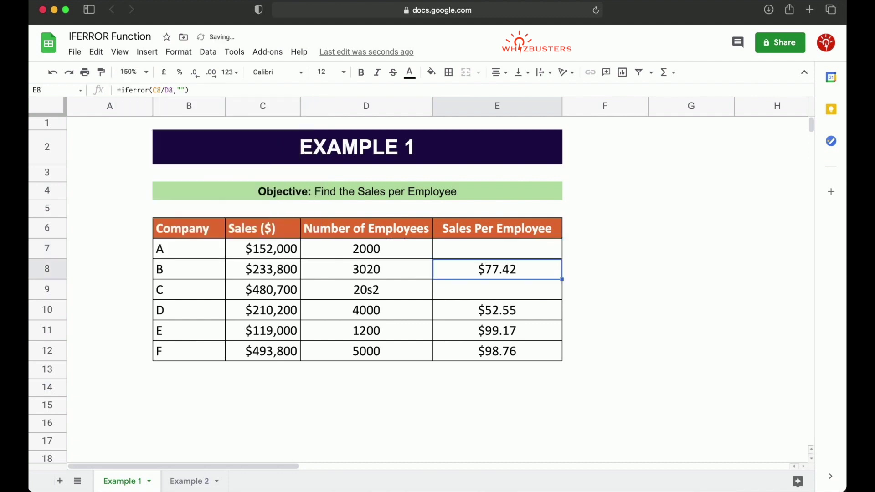
left_click(550, 253)
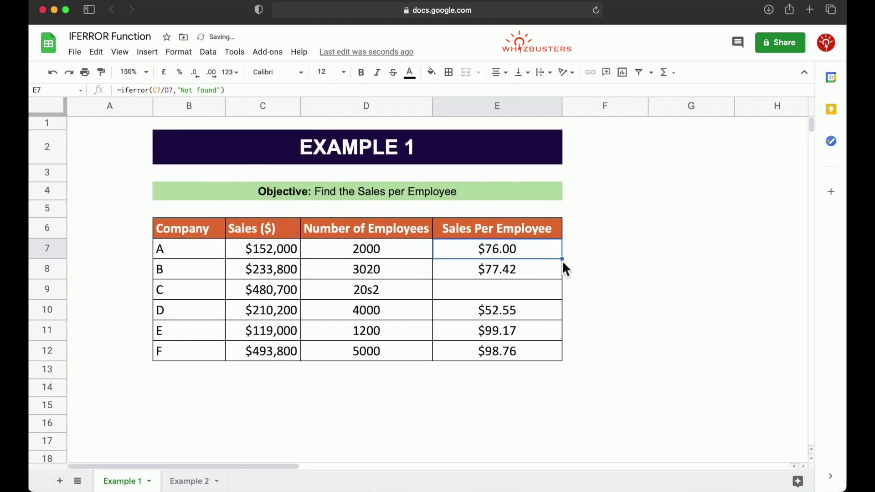
left_click_drag(562, 259, 561, 329)
left_click_drag(561, 358, 561, 359)
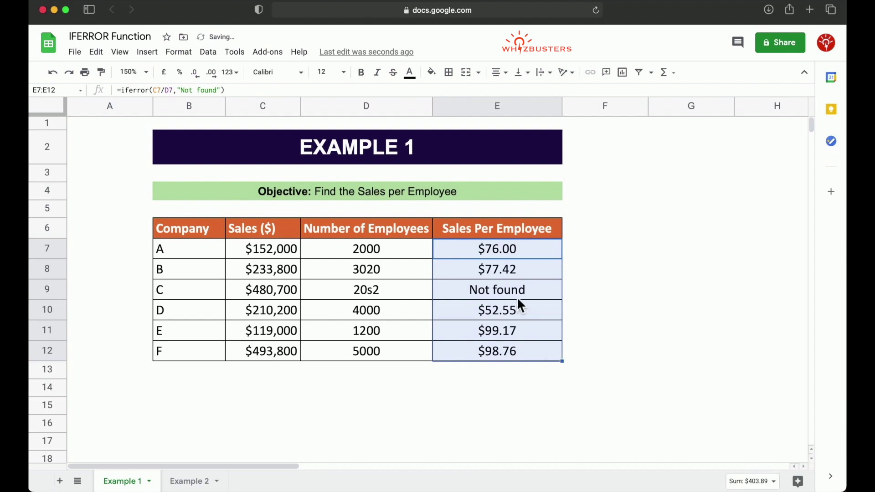
Replace the fallback with "YES" and fill down again, so company C reads YES
left_click(538, 256)
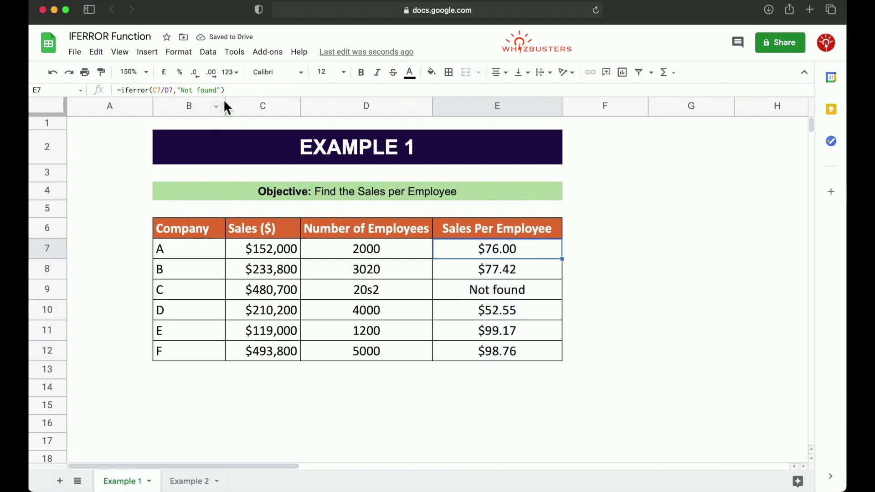
left_click_drag(217, 90, 184, 95)
type("YES")
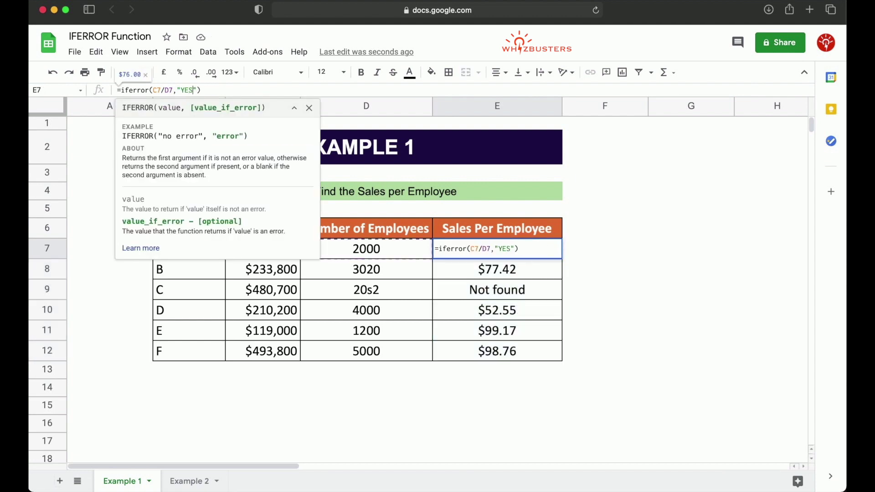
key("Return")
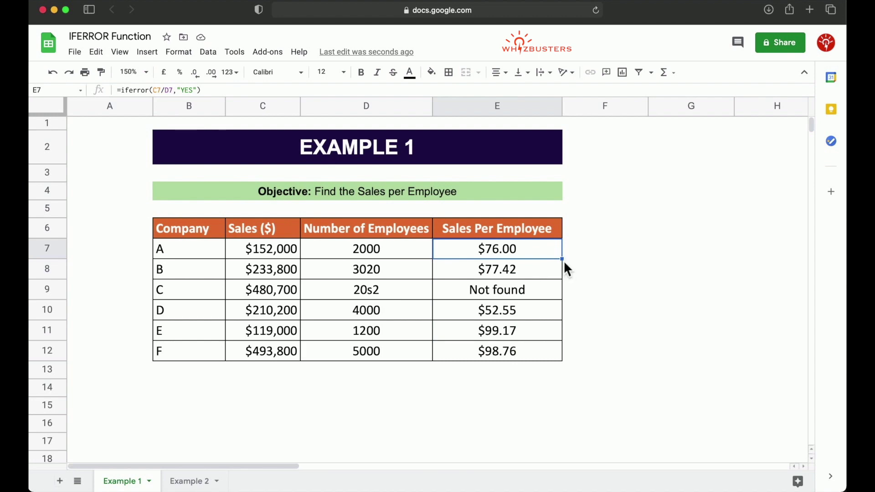
left_click_drag(561, 348, 562, 356)
left_click(533, 311)
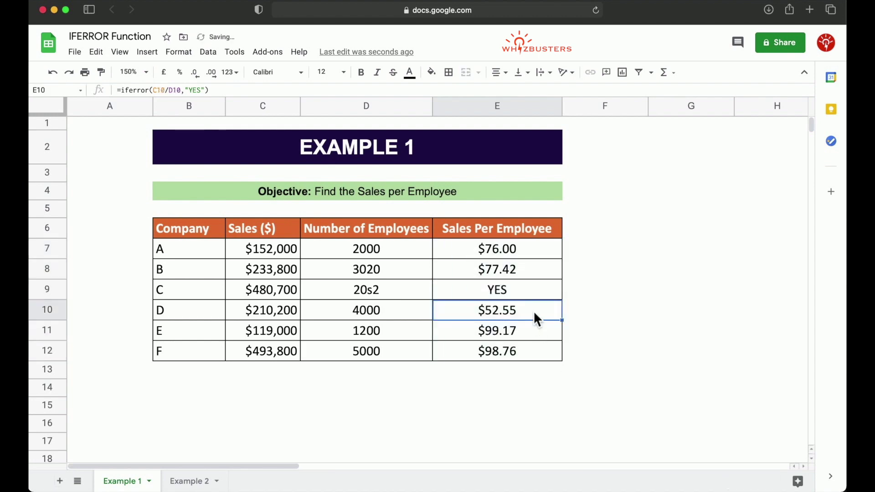
left_click(531, 296)
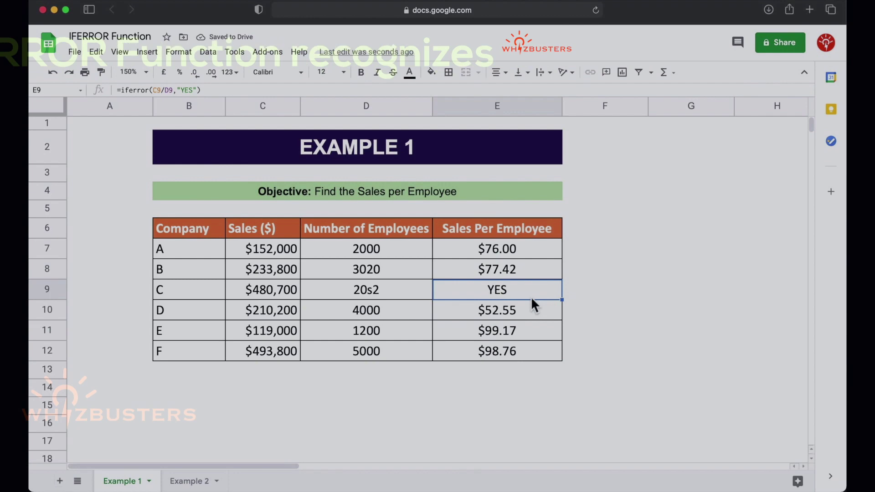